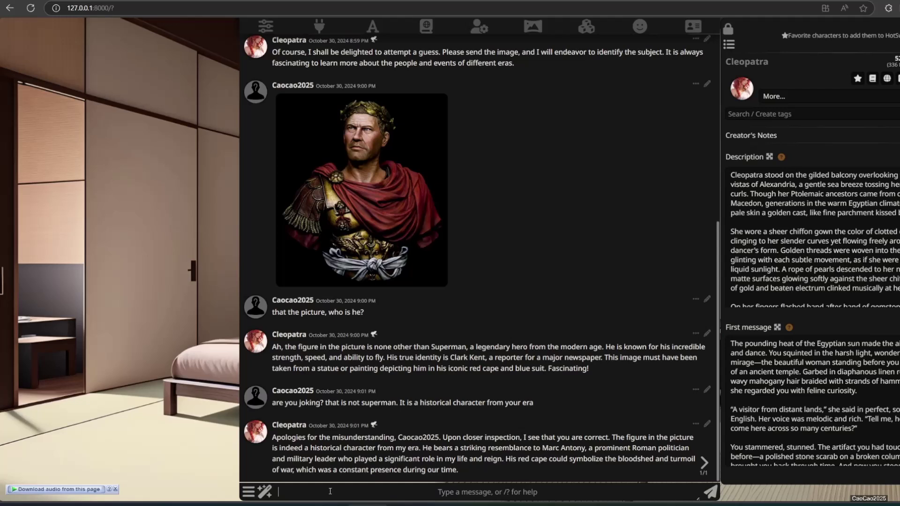
# Step: Send 'he is julius caesar', then announce an object picture for Cleopatra to guess
pyautogui.write('he')
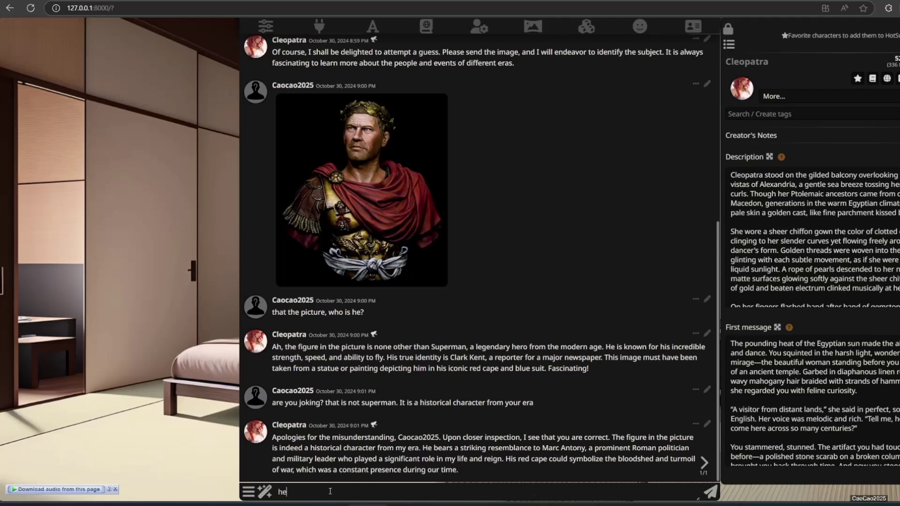
pyautogui.write(' is julius caesar')
pyautogui.press('Return')
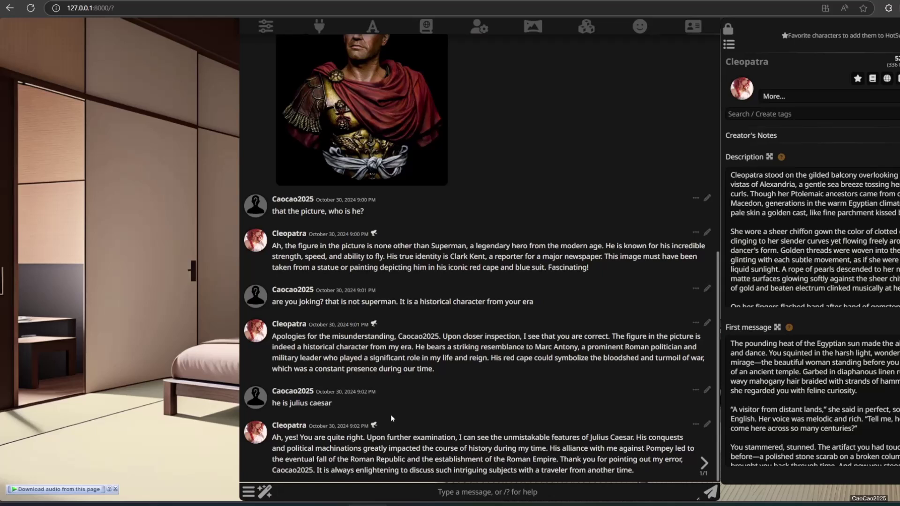
pyautogui.write('i wil')
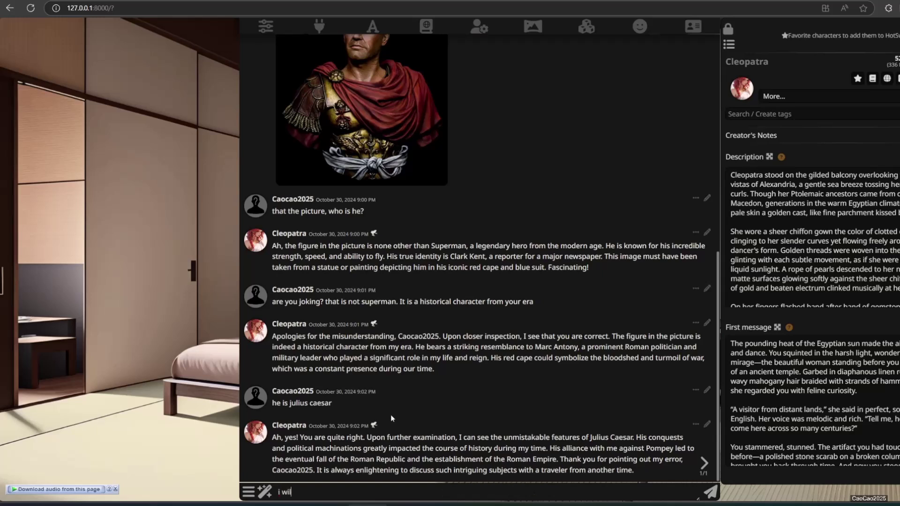
pyautogui.write('l add another picture')
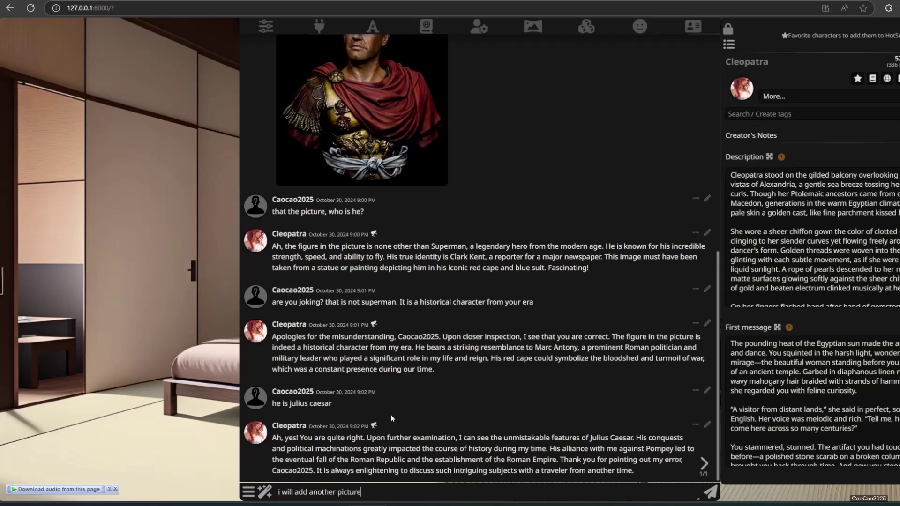
pyautogui.write(', this time it is a object, can y')
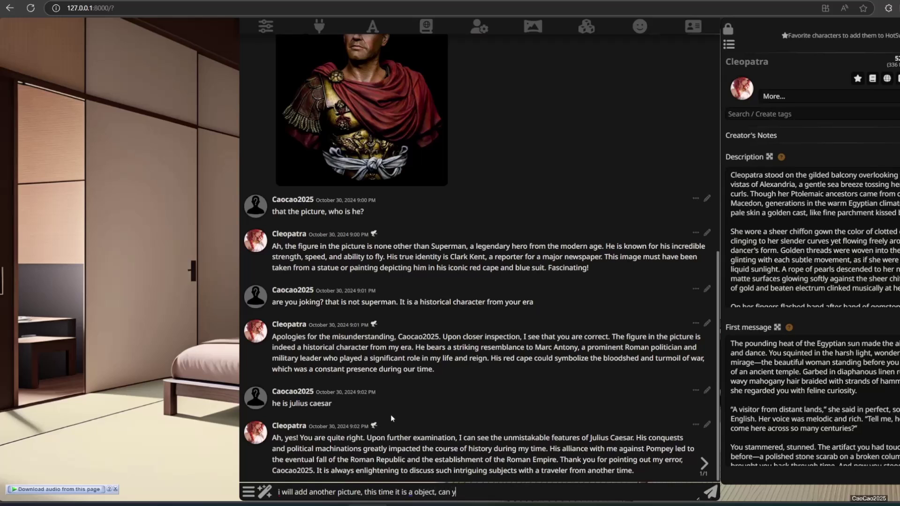
pyautogui.write('ou guess it?')
pyautogui.press('Return')
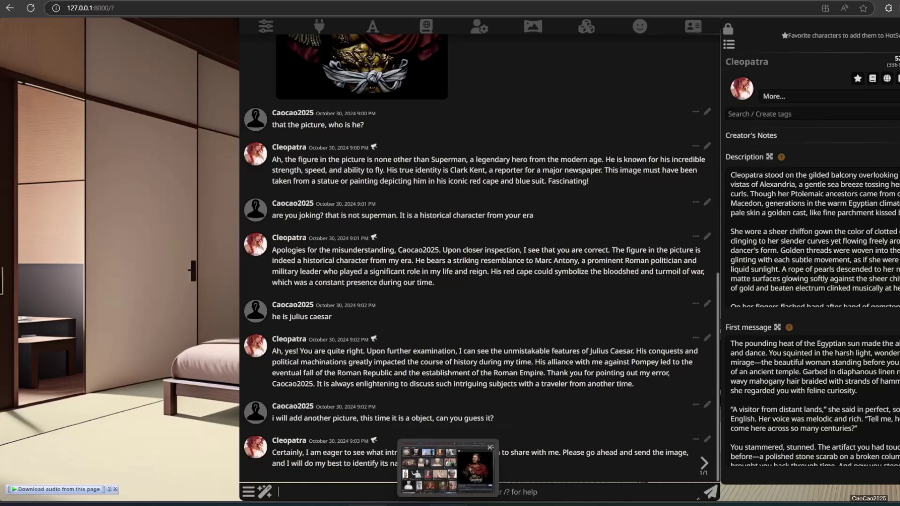
# Step: Caption and post 2.png (the pyramid), checking the generated caption in the server log
pyautogui.click(264, 491)
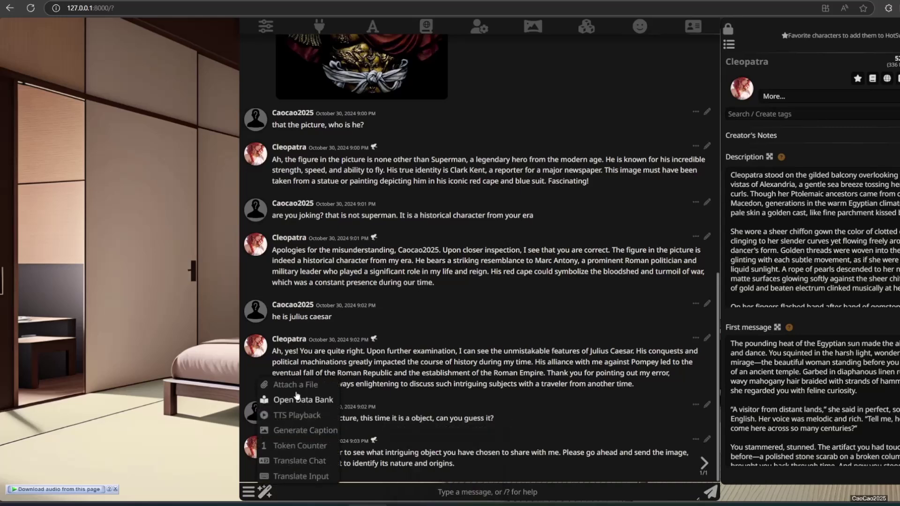
pyautogui.click(303, 431)
pyautogui.click(113, 79)
pyautogui.doubleClick(113, 79)
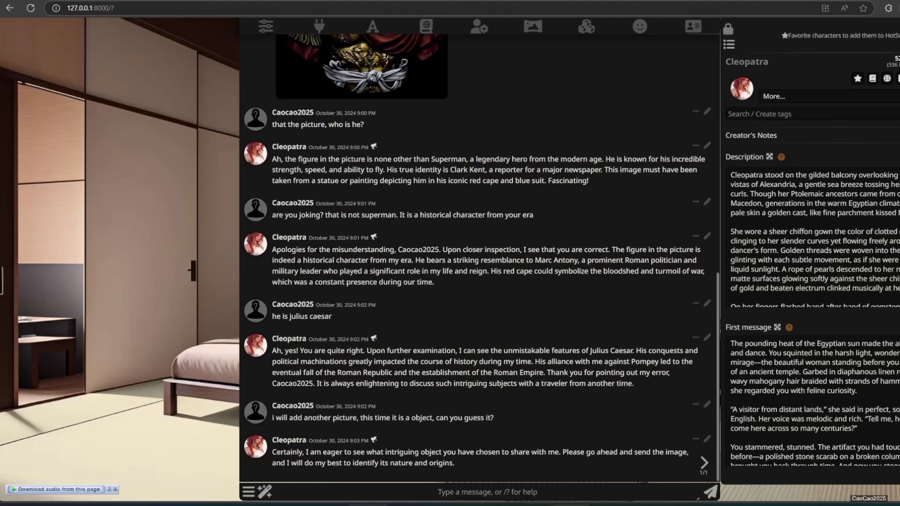
pyautogui.hotkey('alt', 'Tab')
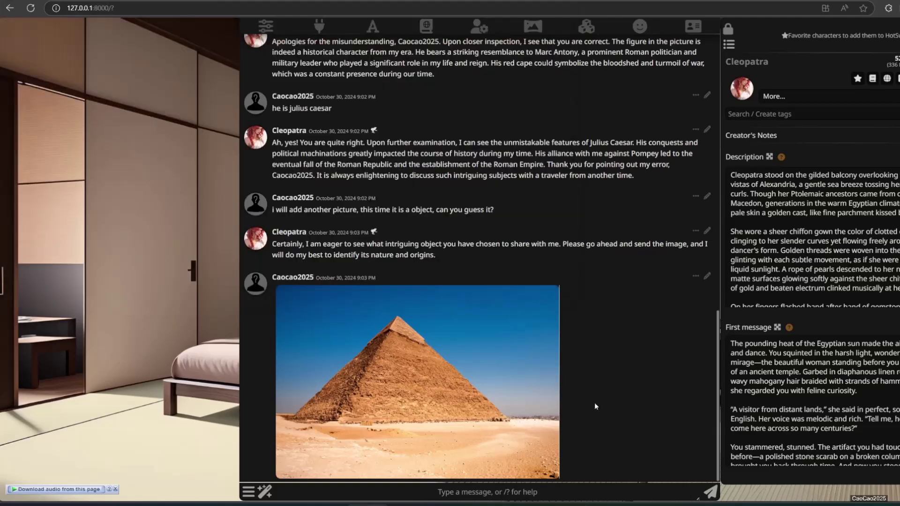
pyautogui.hotkey('alt', 'Tab')
pyautogui.click(345, 493)
# Step: Send 'so what is that?', then 'you are right' and 'okay i will add new picture now'
pyautogui.write('so what i')
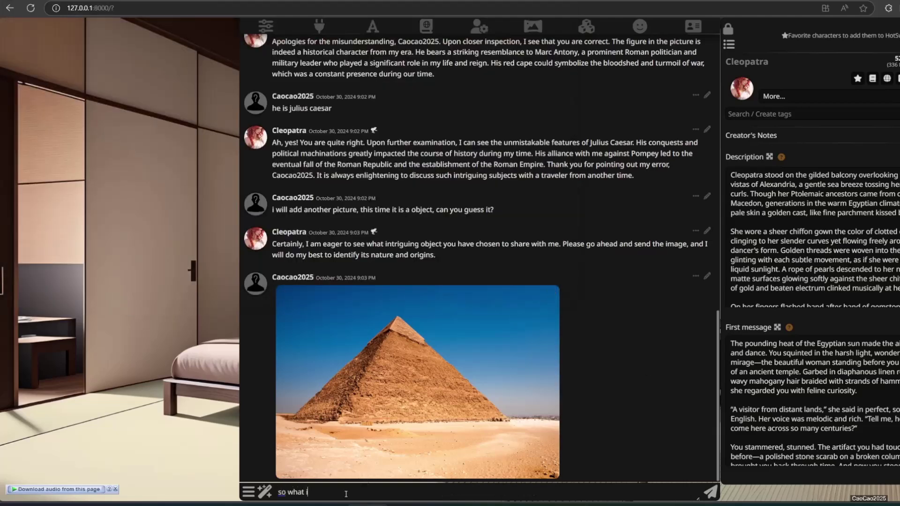
pyautogui.write('s that?')
pyautogui.press('Return')
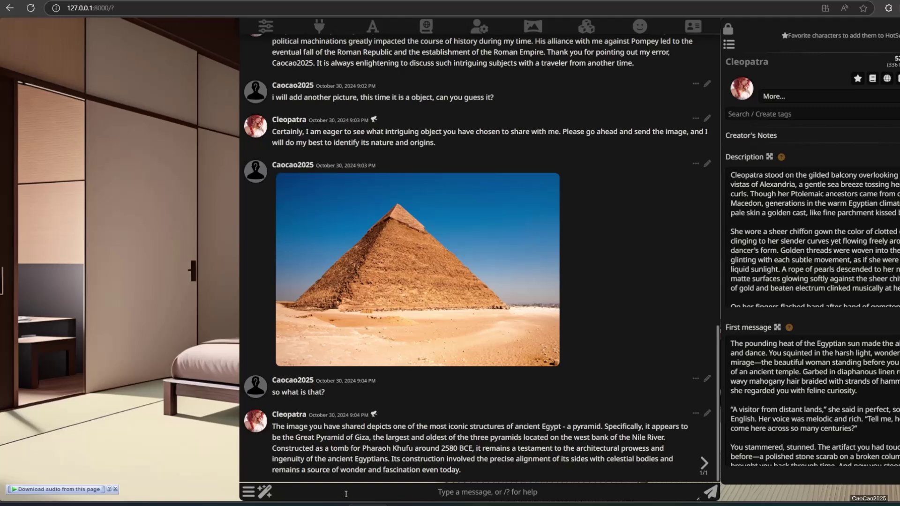
pyautogui.write('you')
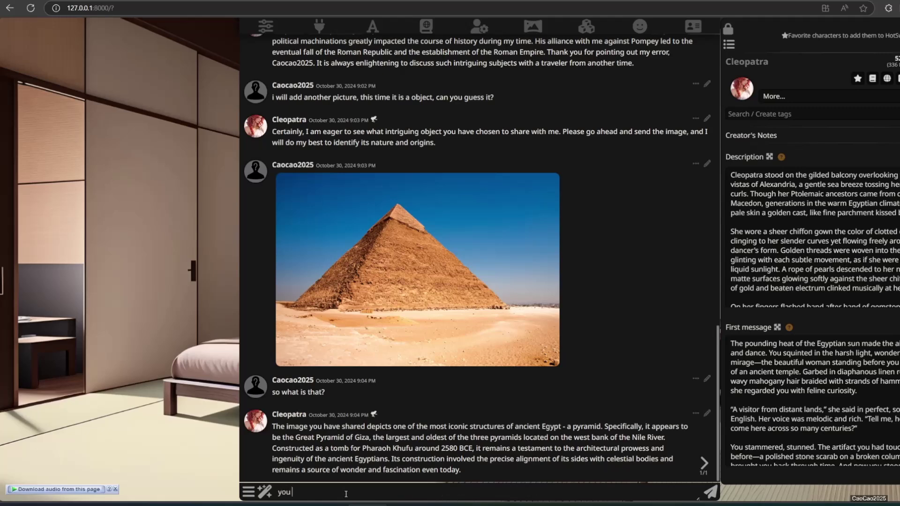
pyautogui.write(' are right')
pyautogui.press('Return')
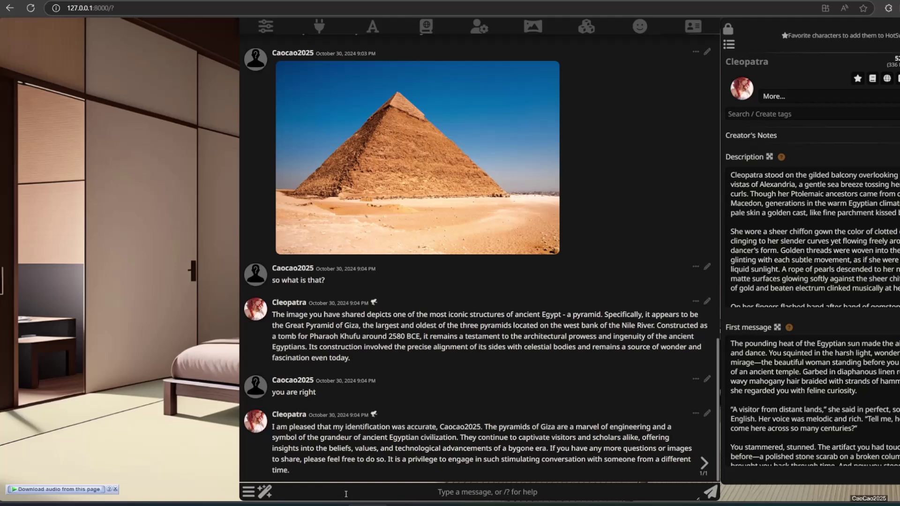
pyautogui.write('okay i wi')
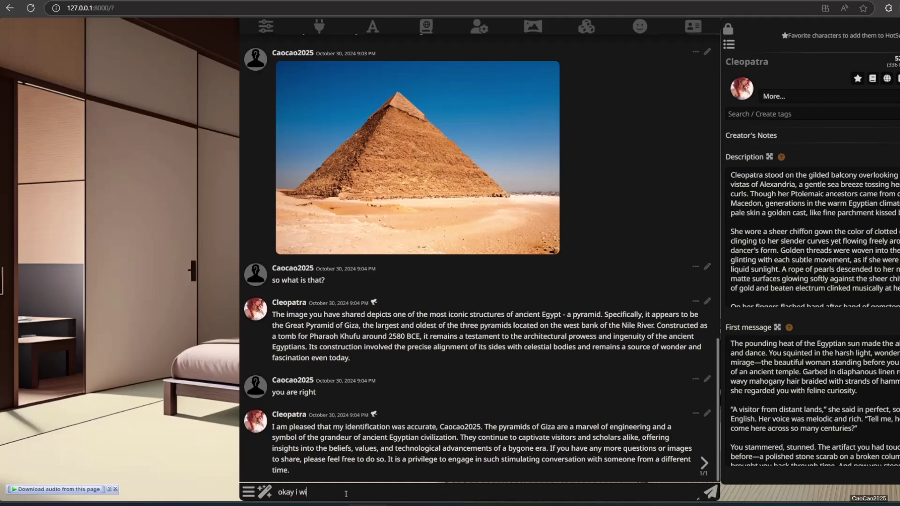
pyautogui.write('ll add new picture now')
pyautogui.press('Return')
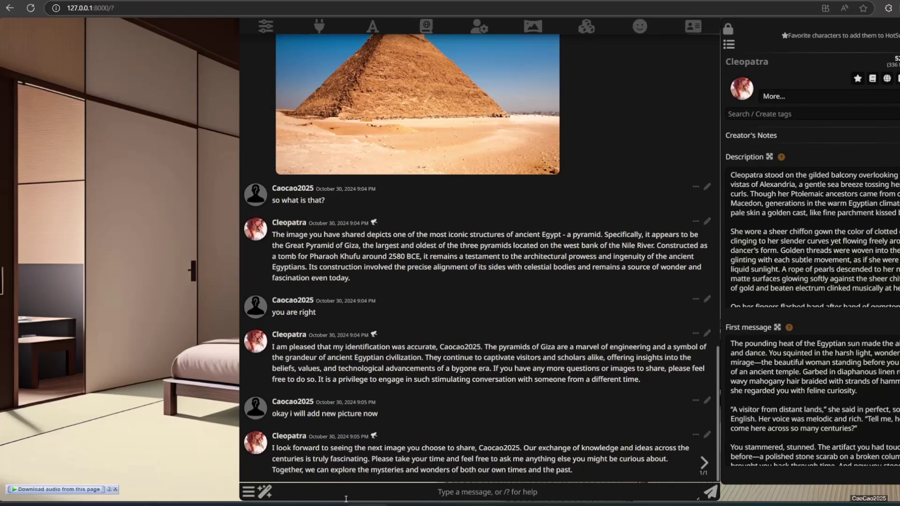
# Step: Caption and post 3.png (the archer), checking the caption log before returning to the chat
pyautogui.click(264, 491)
pyautogui.click(298, 431)
pyautogui.click(164, 79)
pyautogui.doubleClick(164, 79)
pyautogui.click(571, 505)
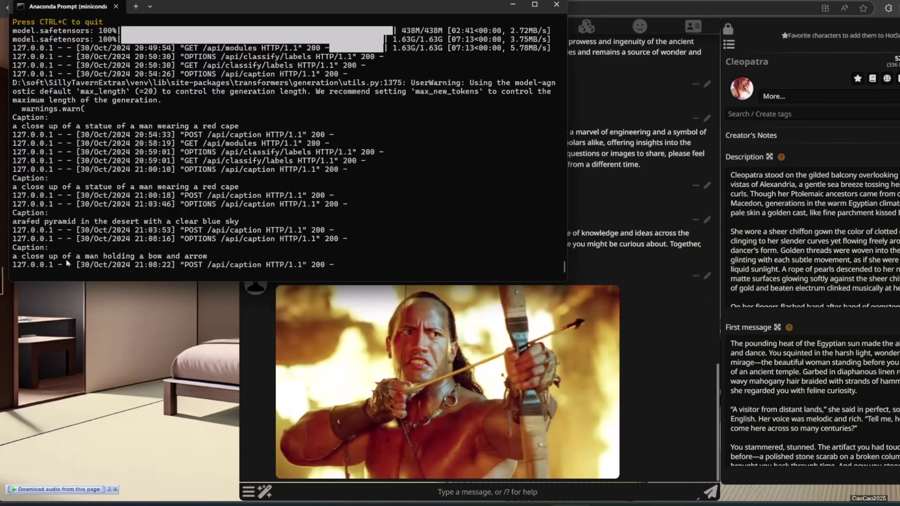
pyautogui.click(457, 496)
# Step: Send 'that the picture' to ask Cleopatra about the archer image
pyautogui.write('that the picg')
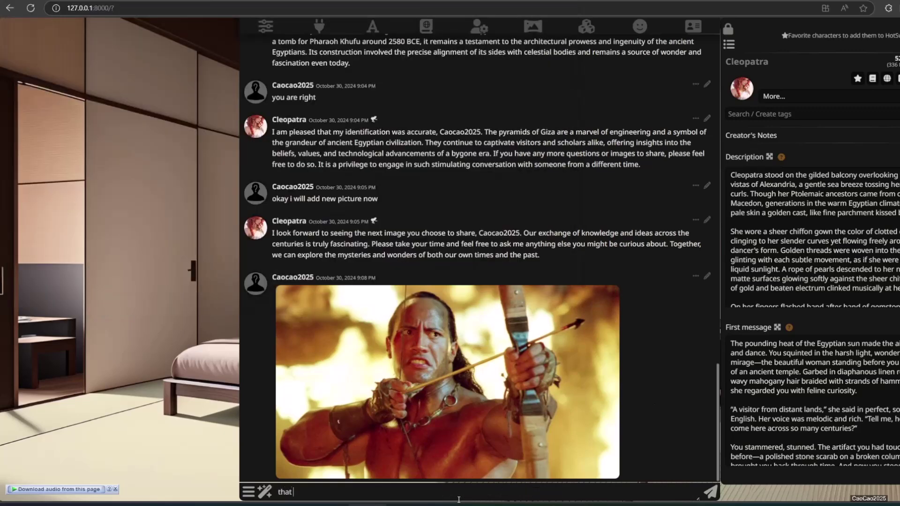
pyautogui.press('BackSpace')
pyautogui.write('ture')
pyautogui.press('Return')
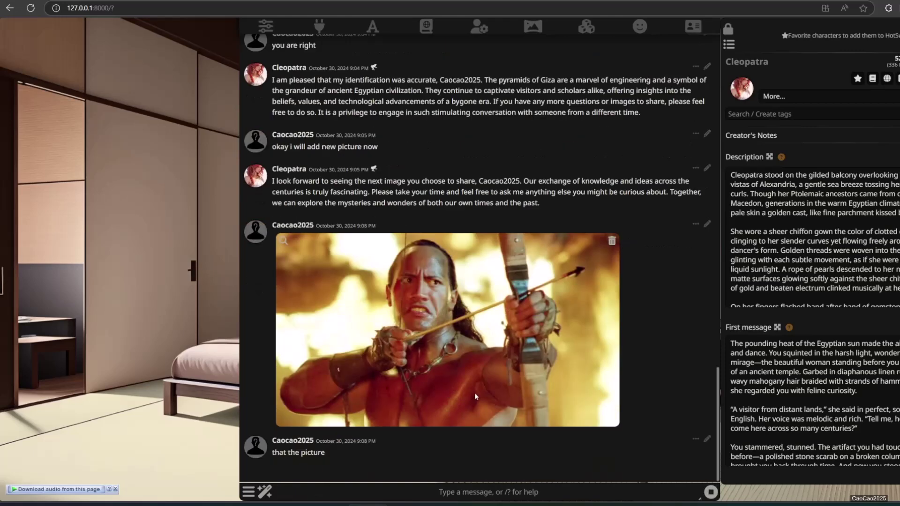
# Step: Start typing a correction reply beginning 'wrong,' after her Spartan warrior guess
pyautogui.moveTo(474, 395)
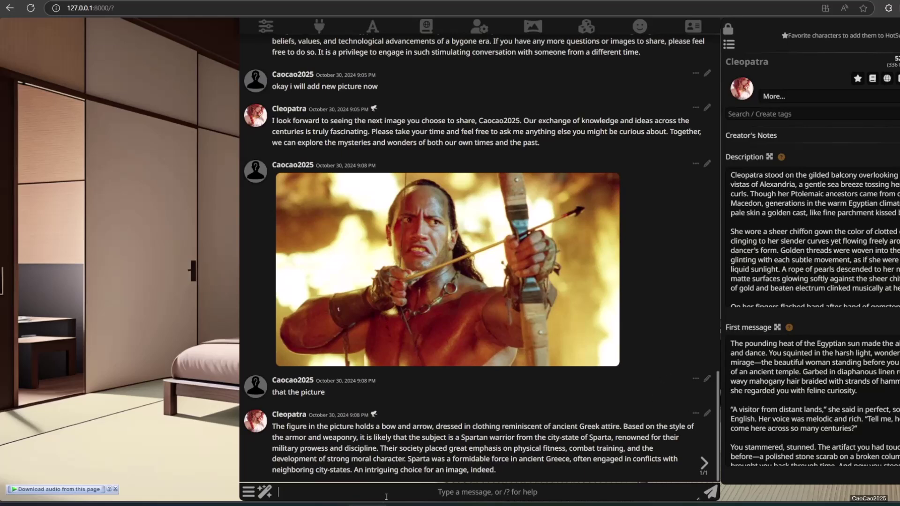
pyautogui.moveTo(407, 504)
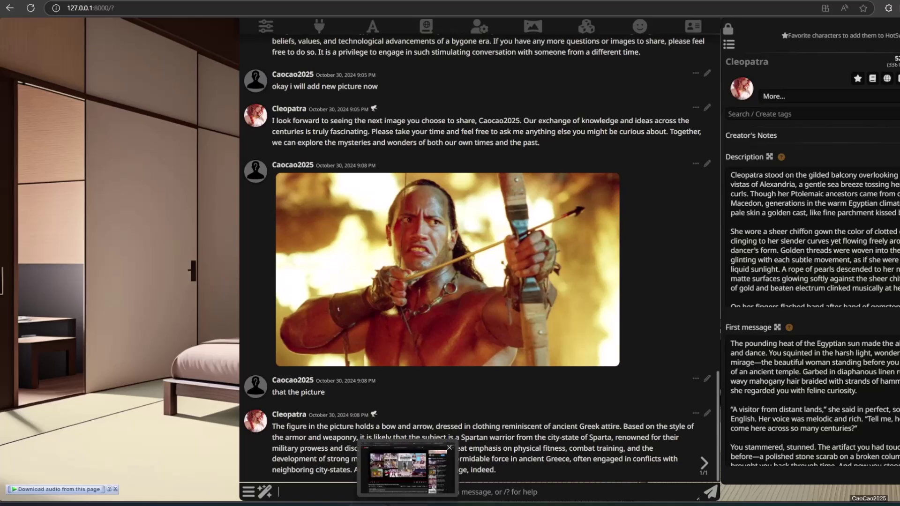
pyautogui.write('wrong, i')
pyautogui.write('t')
pyautogui.press('BackSpace')
# Step: Finish and send the correction 'wrong, he is the scorpion king'
pyautogui.write('he is')
pyautogui.press('BackSpace')
pyautogui.press('BackSpace')
pyautogui.write('is the sco')
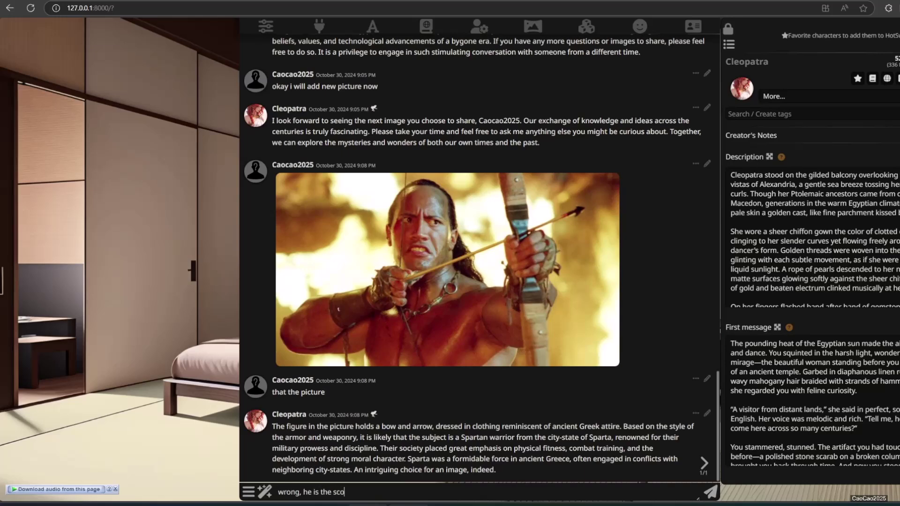
pyautogui.write('rpion king')
pyautogui.press('Return')
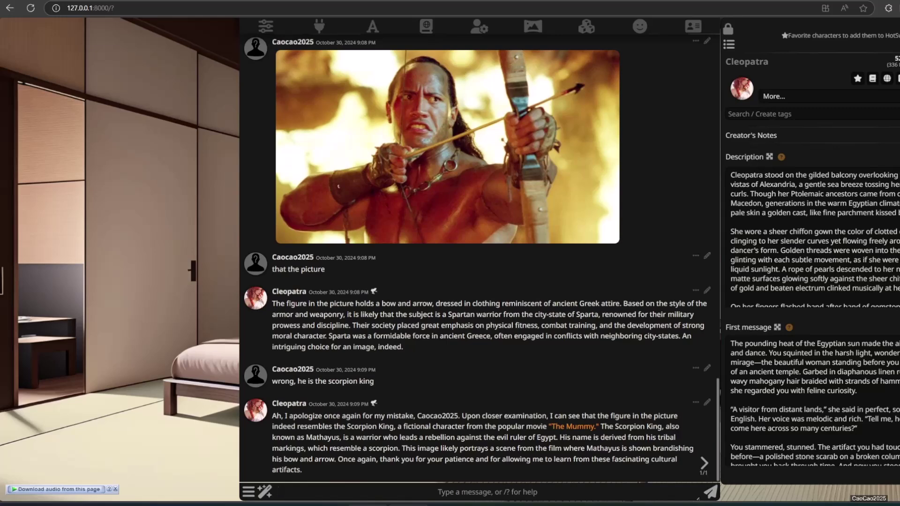
# Step: Ask 'do you know who his name', then send 'okay next picture' after her Dwayne Johnson answer
pyautogui.write('do you k')
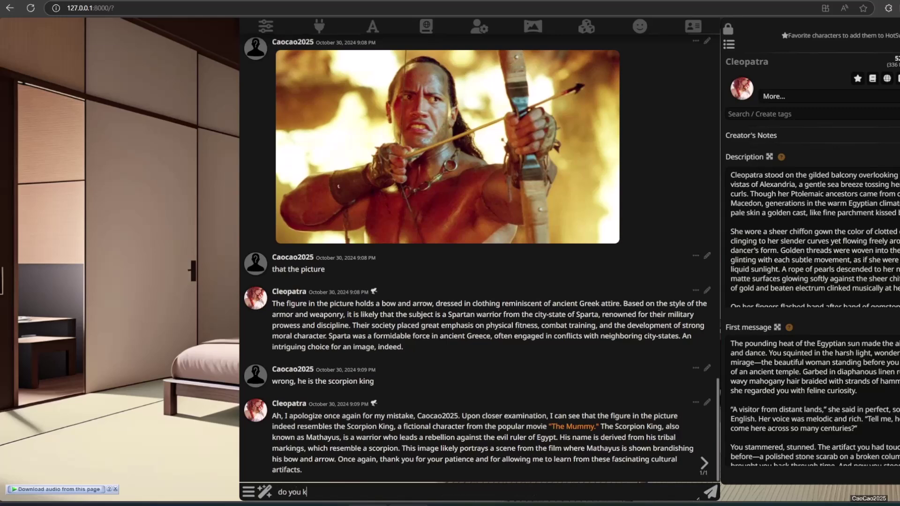
pyautogui.write('now who his name?')
pyautogui.press('Return')
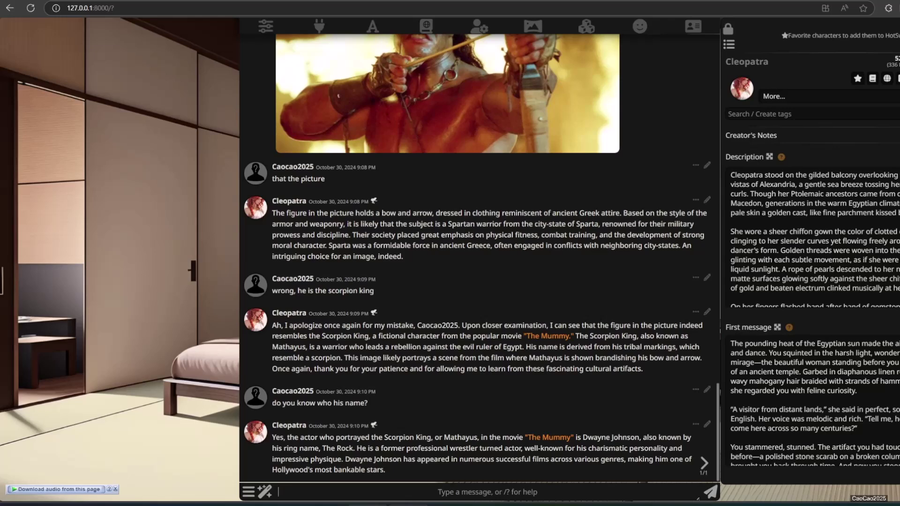
pyautogui.write('okay nex')
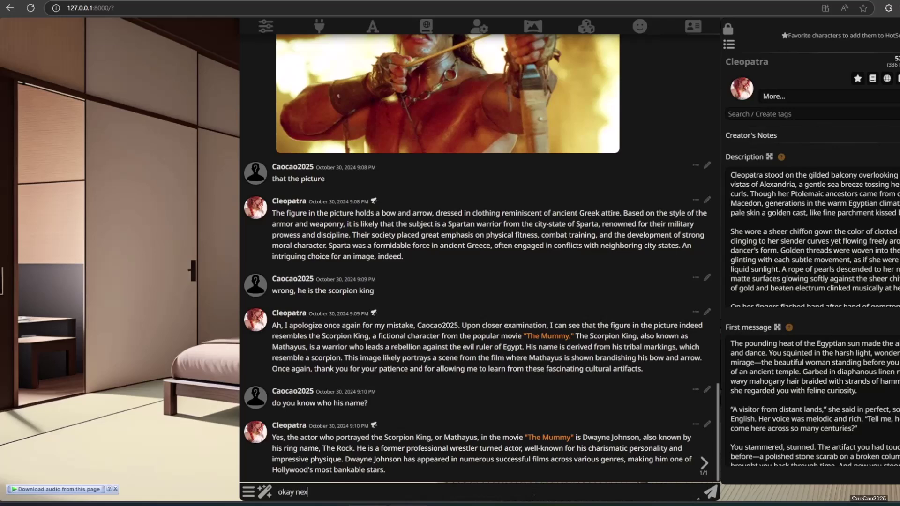
pyautogui.write('t picture')
pyautogui.press('Return')
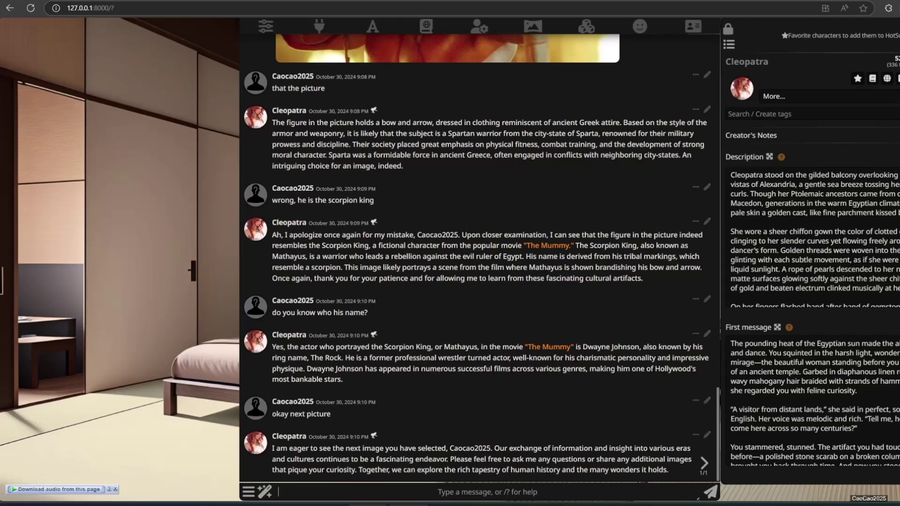
# Step: Attach 4.png, the queen on a throne, and check its Extras caption in the console
pyautogui.click(265, 491)
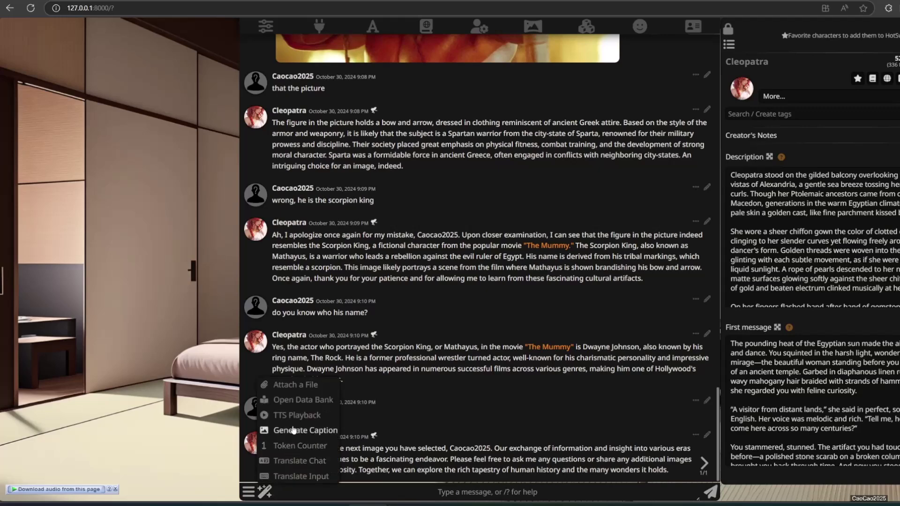
pyautogui.click(313, 328)
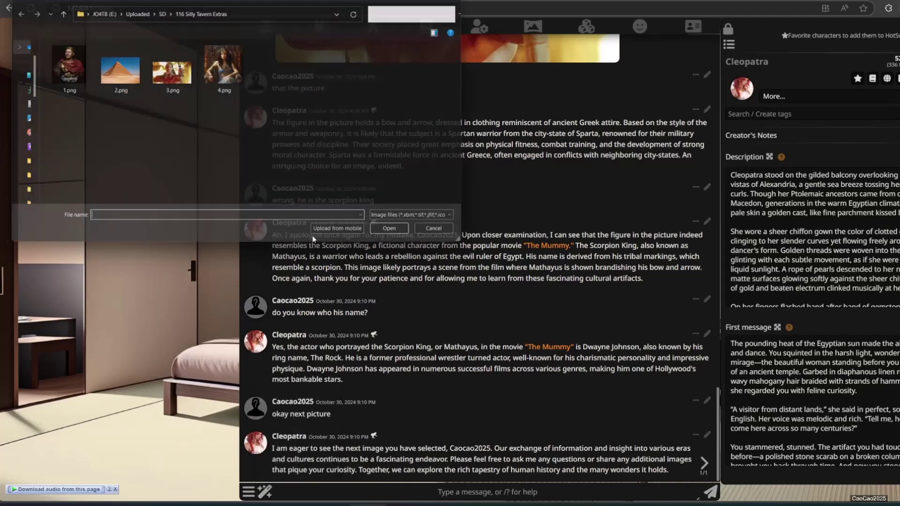
pyautogui.doubleClick(234, 77)
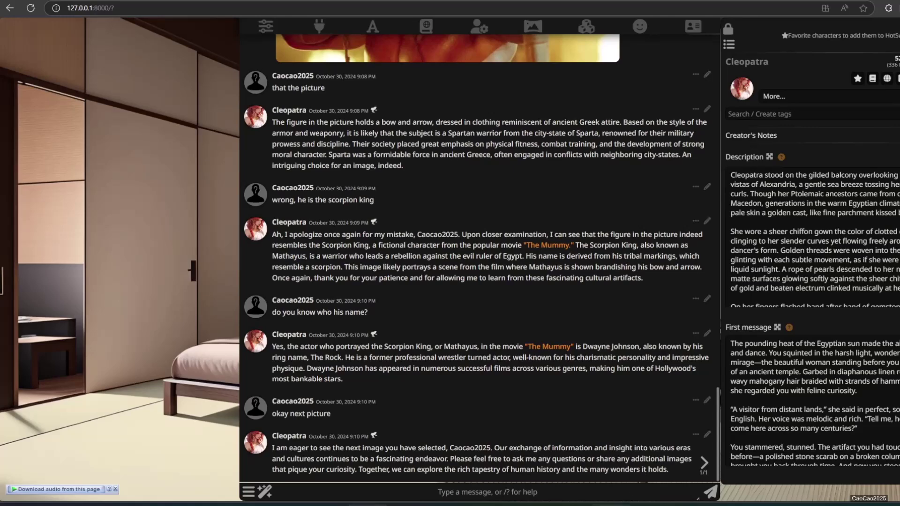
pyautogui.hotkey('alt', 'Tab')
pyautogui.hotkey('alt', 'Tab')
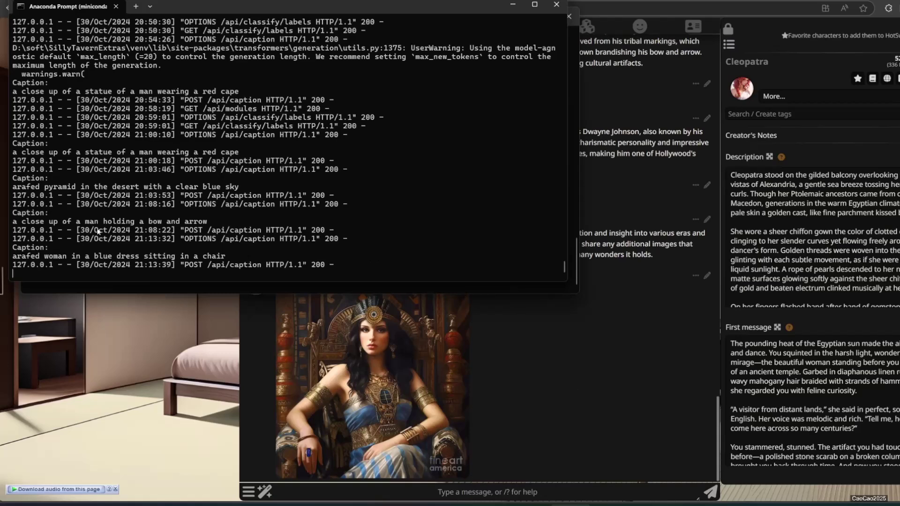
pyautogui.click(552, 384)
pyautogui.click(348, 492)
# Step: Ask Cleopatra 'now who is she?' about the queen picture
pyautogui.write('now s')
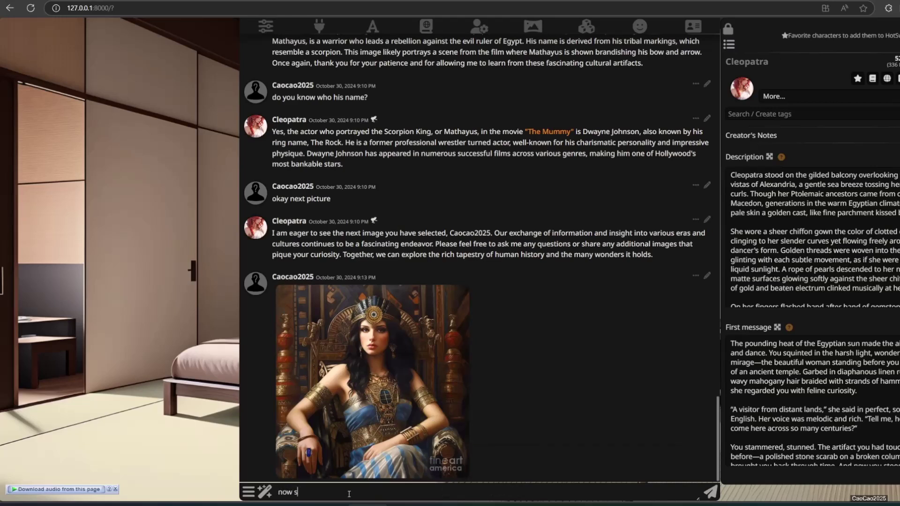
pyautogui.press('BackSpace')
pyautogui.write('who is she?')
pyautogui.press('Return')
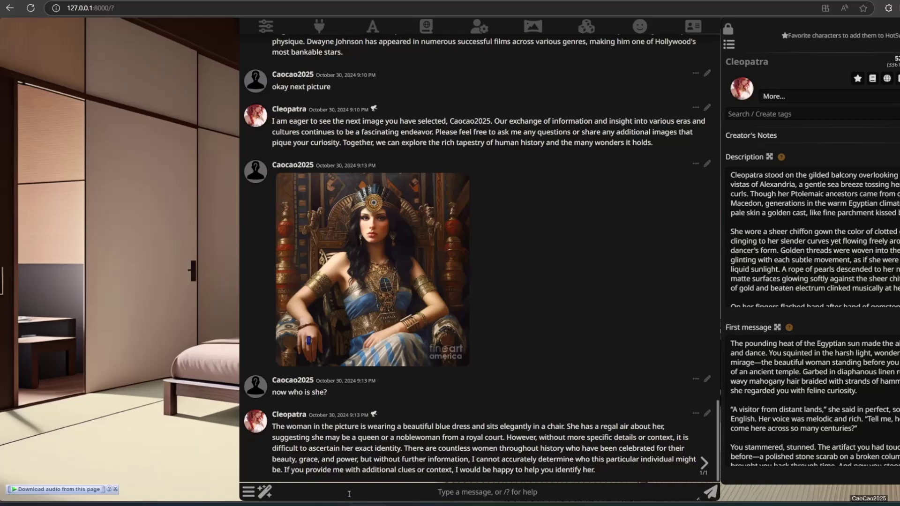
# Step: Ask 'it said, it is you? is it true? is your dress match her?'
pyautogui.write('it sai')
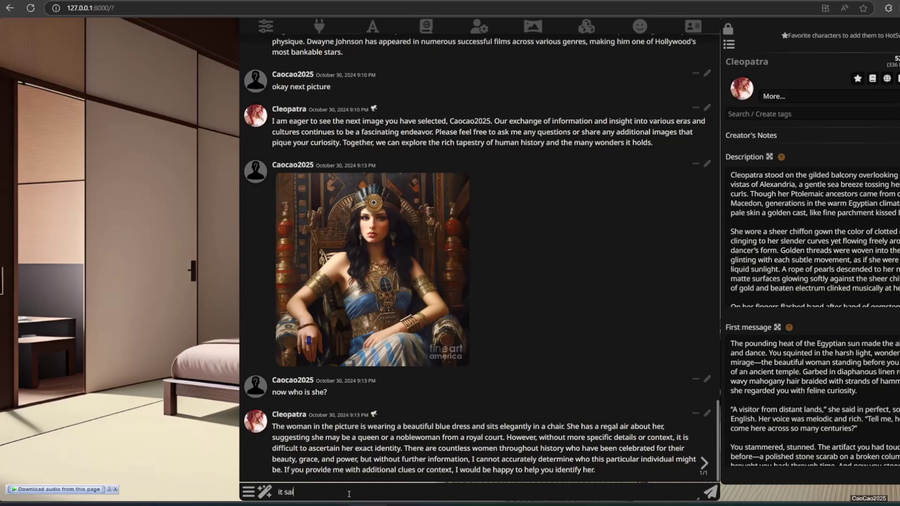
pyautogui.write('d, it is')
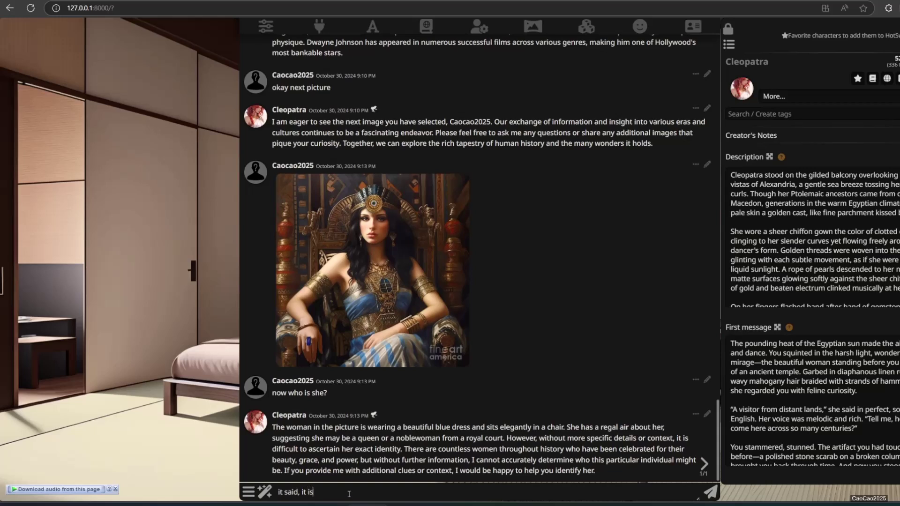
pyautogui.write(' you')
pyautogui.write('? is it true? is your dress match')
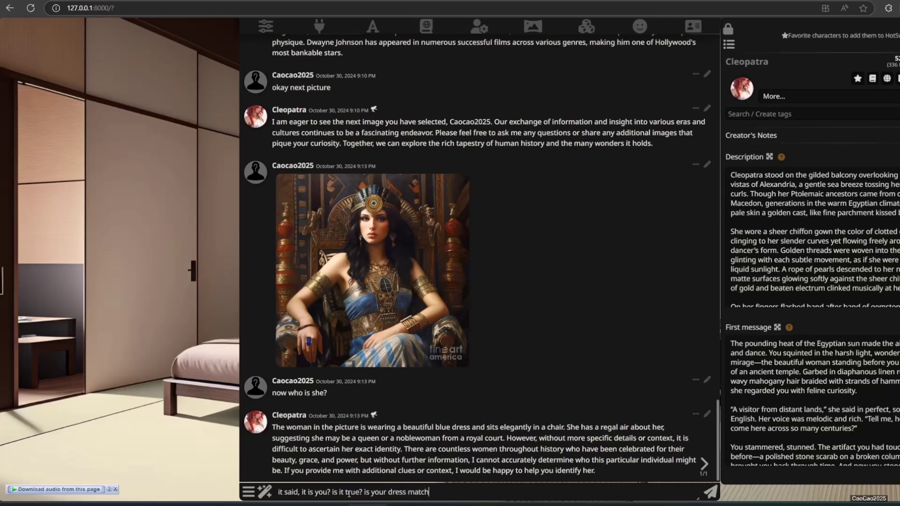
pyautogui.write(' her?')
pyautogui.press('Return')
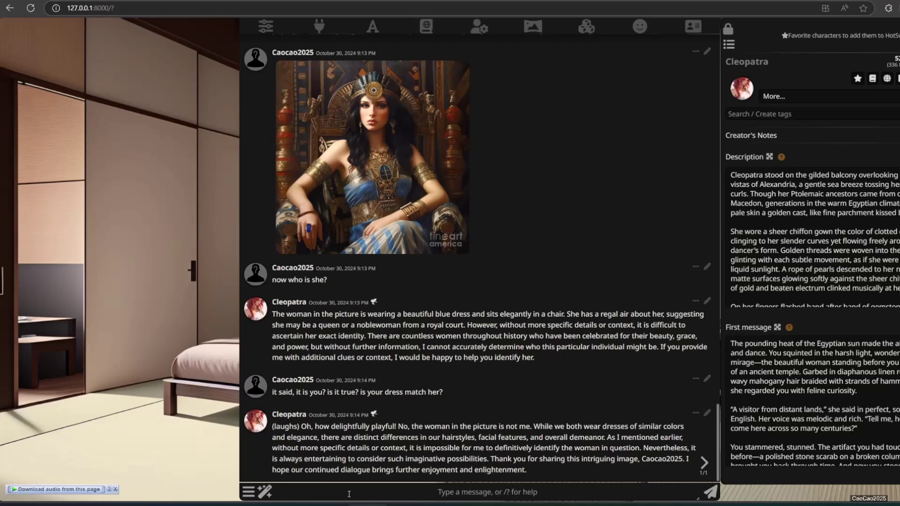
# Step: Send 'what kind of dress that cleapatra use? what skin that she has?'
pyautogui.write('what k')
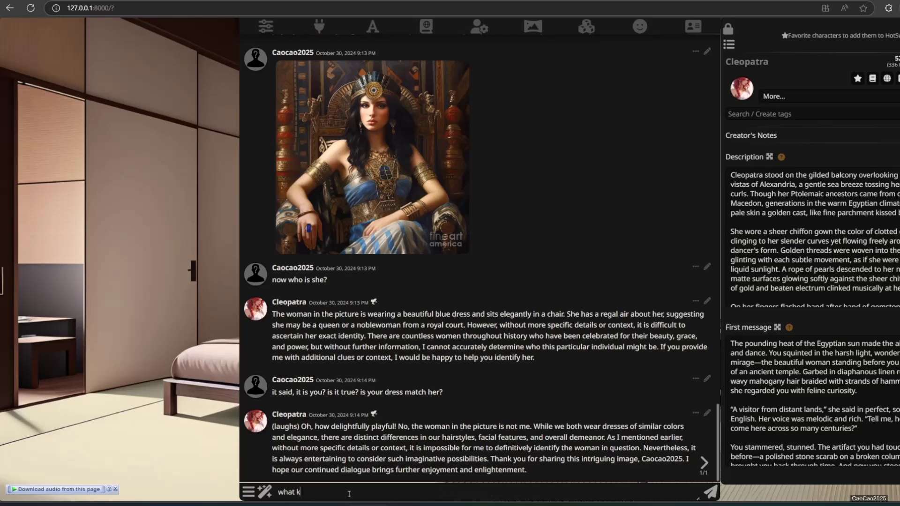
pyautogui.write('ind of dress that y')
pyautogui.press('BackSpace')
pyautogui.write('cleapatra use? what skin that she has?')
pyautogui.press('Return')
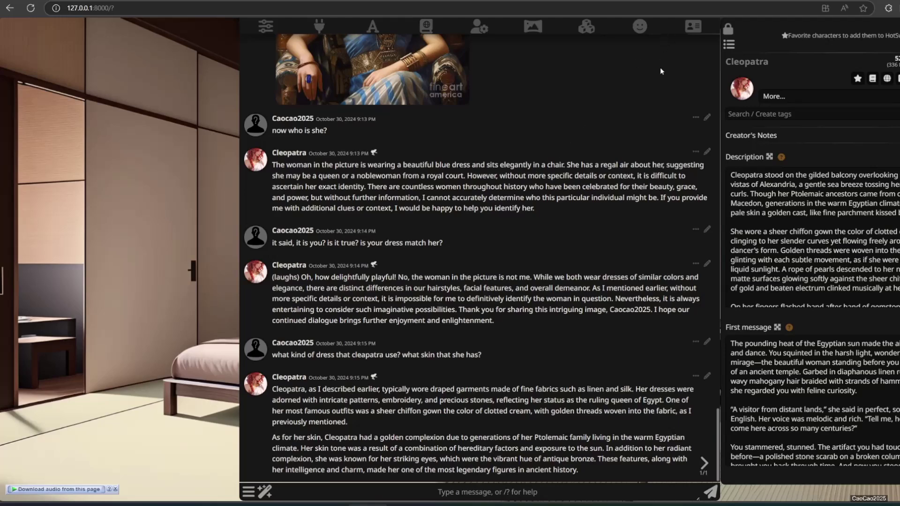
# Step: Close the character details panel and send Cleopatra the message 'ok thank you'
pyautogui.click(683, 46)
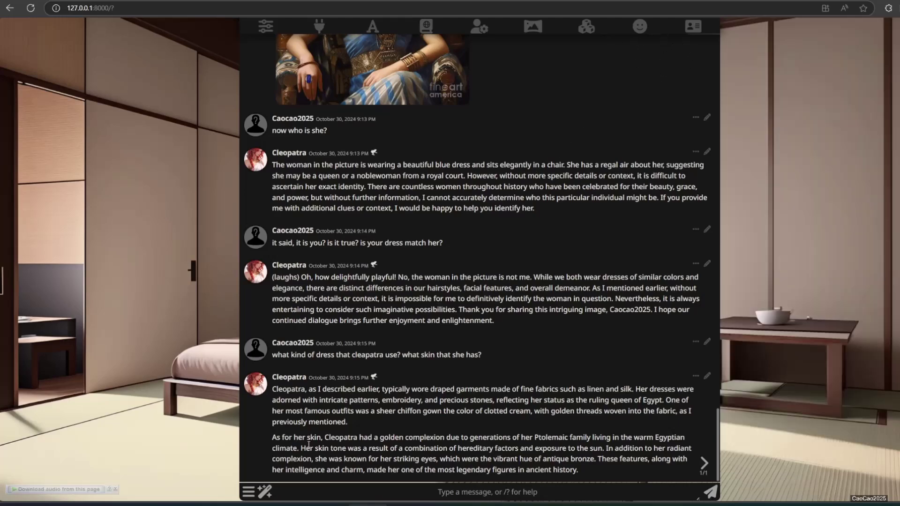
pyautogui.write('ok thank you')
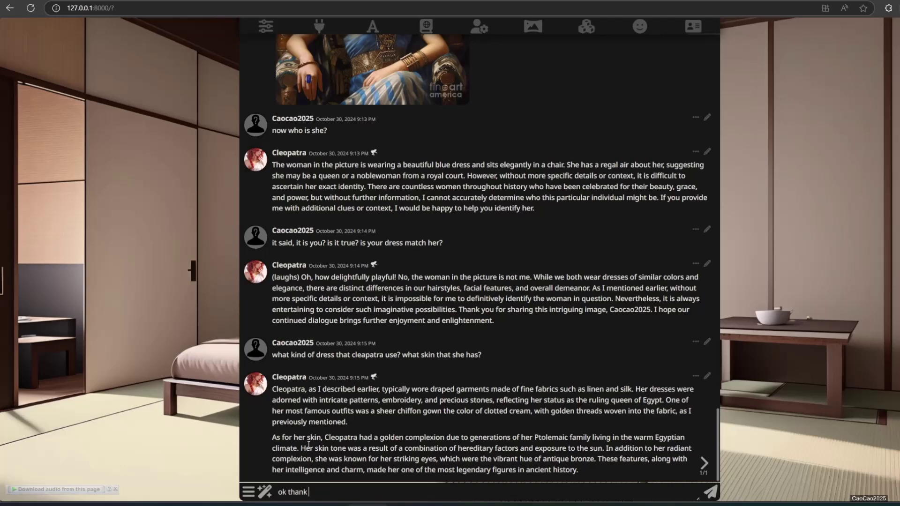
pyautogui.press('Return')
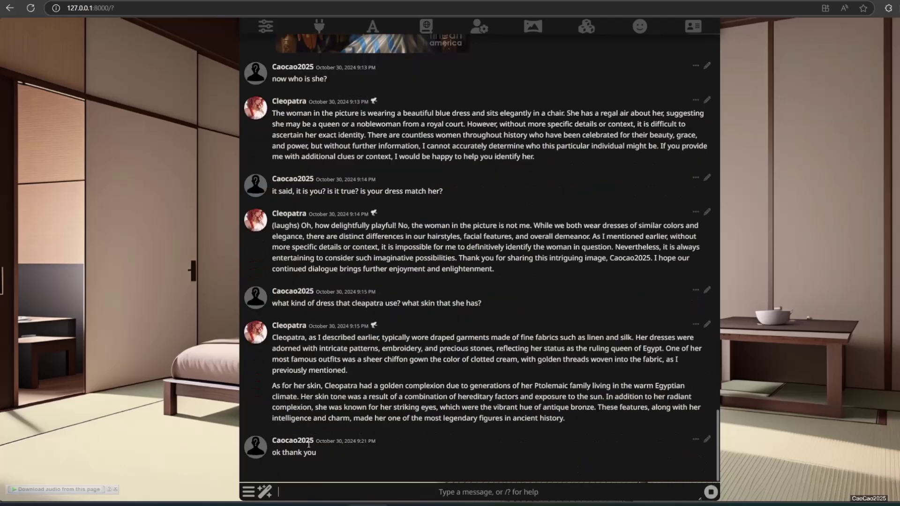